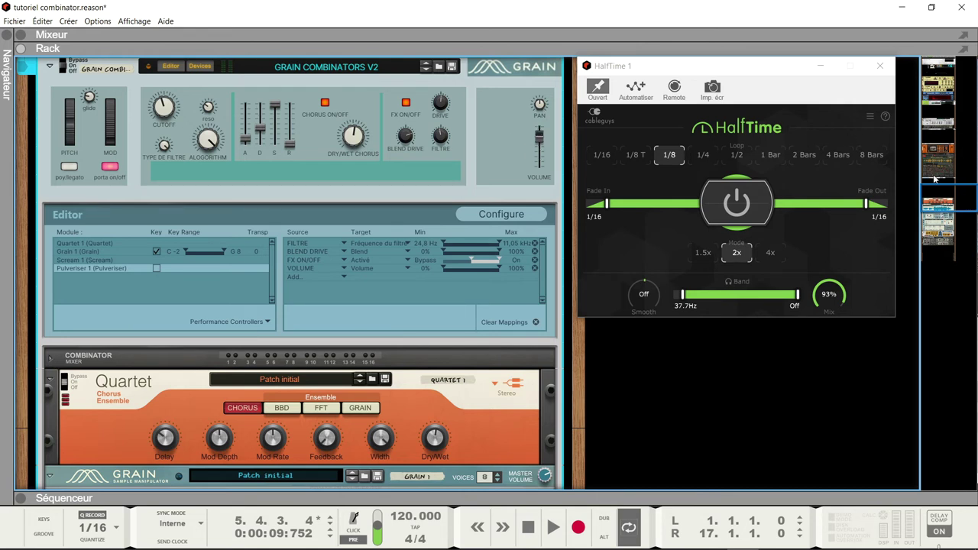
Hide the editor and the internal devices of the GRAIN COMBINATORS V2 combinator so only its front panel remains.
{"action": "left_click_drag", "start_coordinate": [938, 206], "coordinate": [941, 195]}
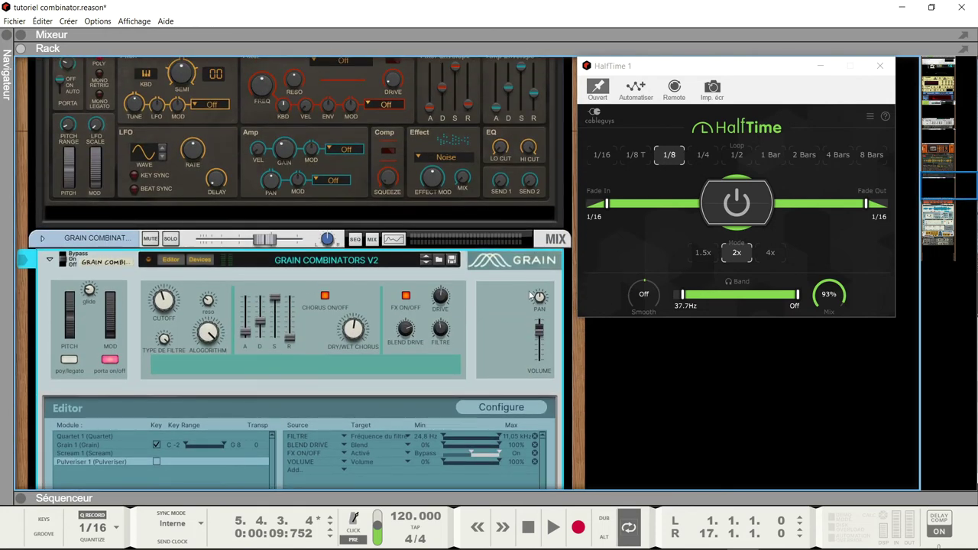
{"action": "mouse_move", "coordinate": [963, 181]}
{"action": "left_mouse_down"}
{"action": "mouse_move", "coordinate": [964, 194]}
{"action": "mouse_move", "coordinate": [964, 179]}
{"action": "left_mouse_up"}
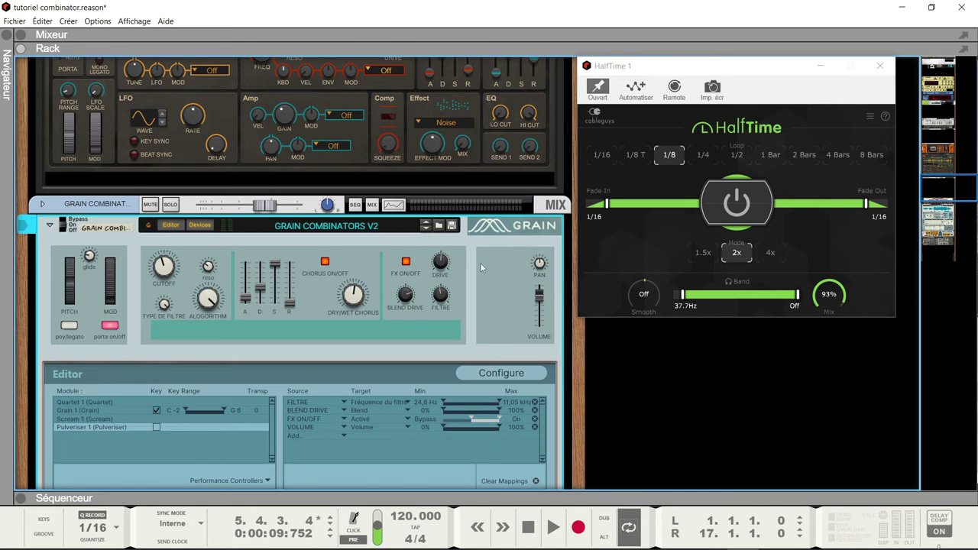
{"action": "left_click", "coordinate": [502, 373]}
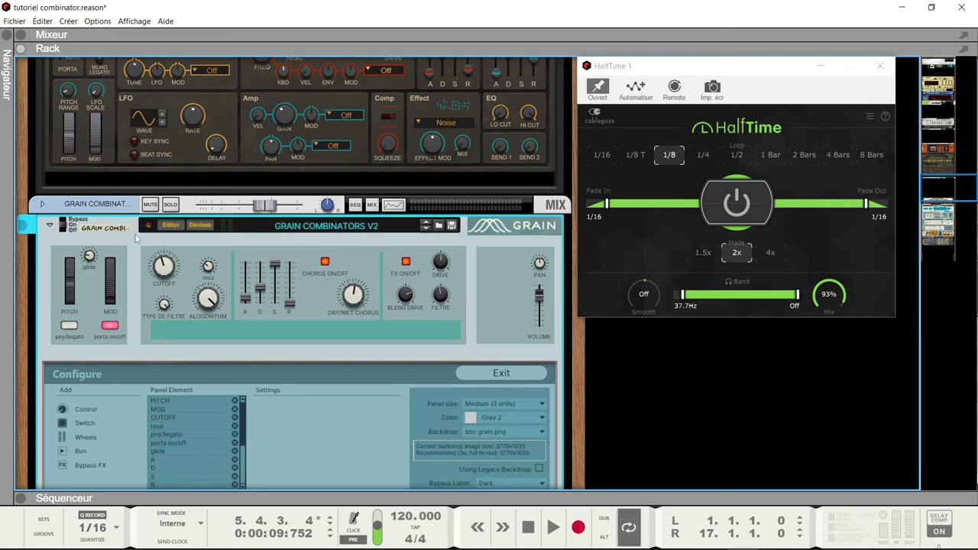
{"action": "left_click", "coordinate": [203, 225]}
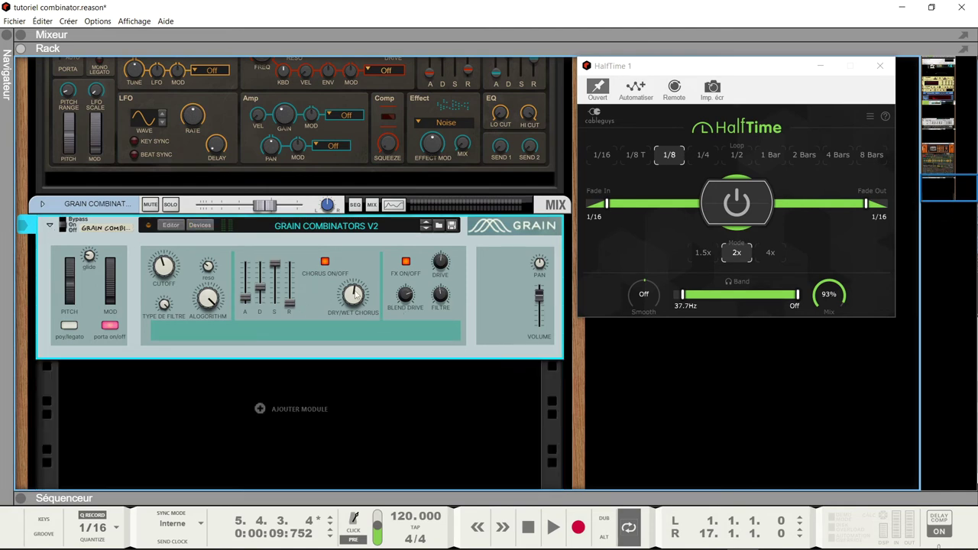
Hide the internal devices of the DRUM MIMIC and HALF STUT combinators.
{"action": "left_click_drag", "start_coordinate": [937, 185], "coordinate": [937, 143]}
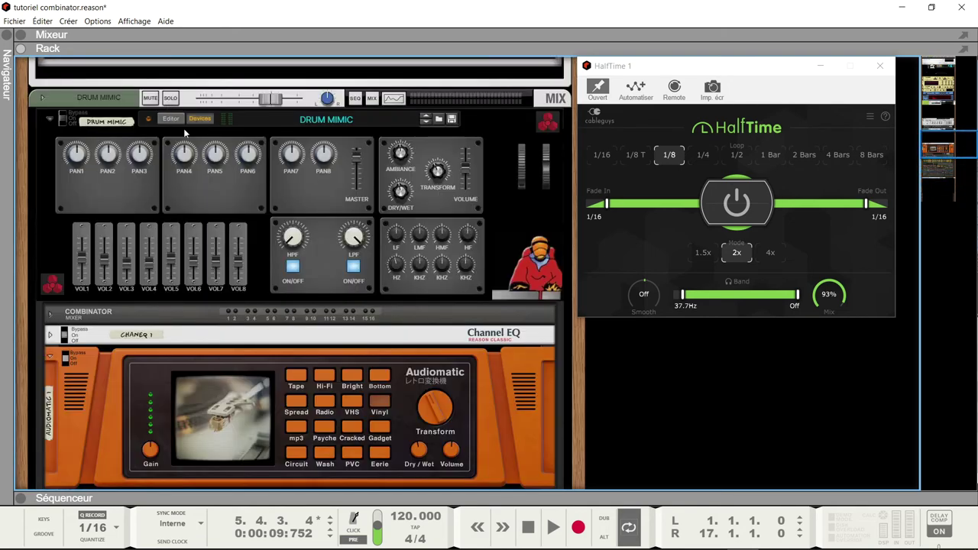
{"action": "left_click", "coordinate": [196, 121]}
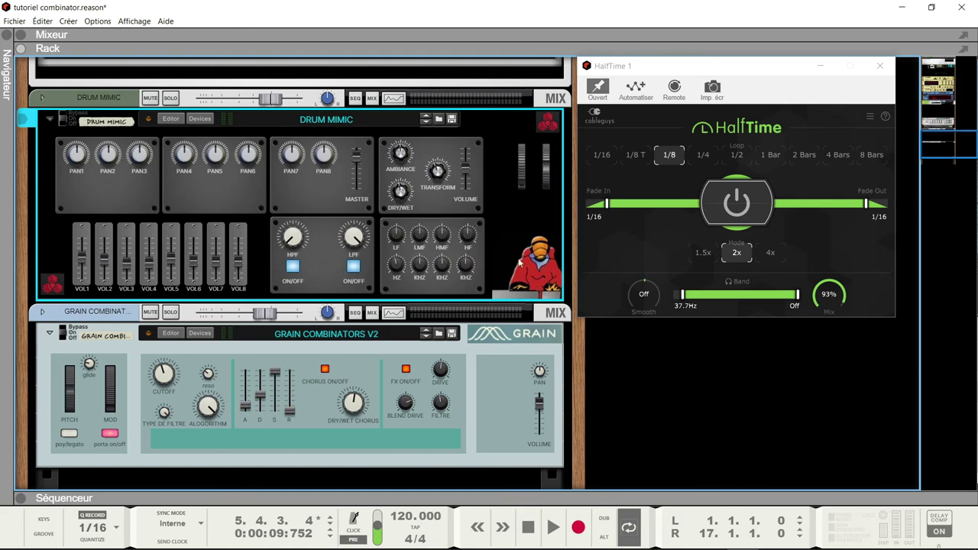
{"action": "left_click", "coordinate": [949, 117]}
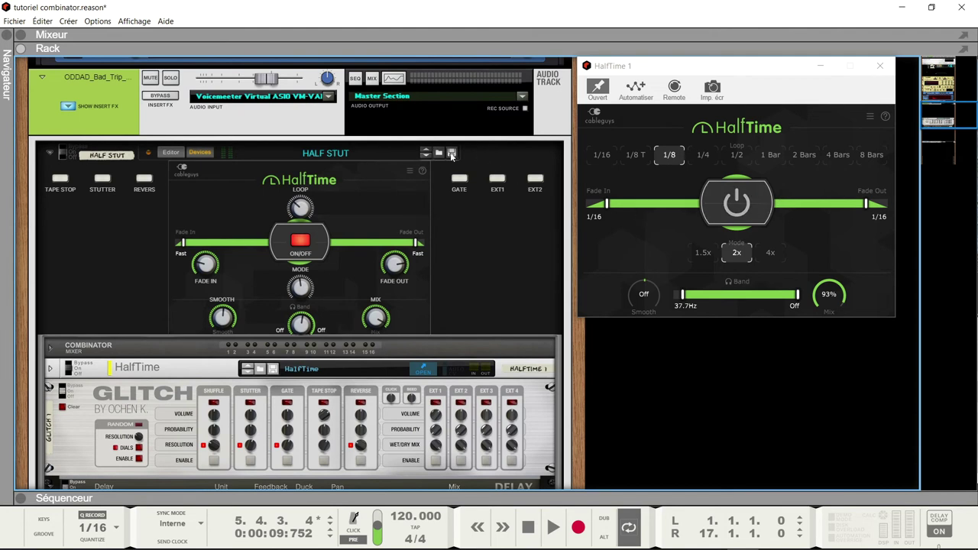
{"action": "left_click", "coordinate": [185, 151]}
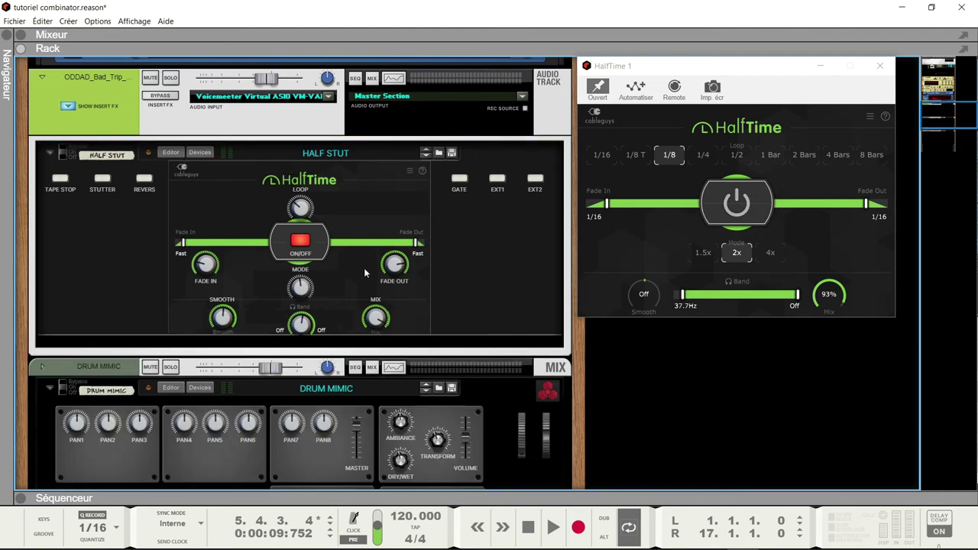
Shift the HalfTime 1 window slightly aside and hide the internal devices of the MASTERING SUITE V2 combinator.
{"action": "mouse_move", "coordinate": [734, 67]}
{"action": "left_mouse_down"}
{"action": "mouse_move", "coordinate": [744, 97]}
{"action": "mouse_move", "coordinate": [744, 69]}
{"action": "left_mouse_up"}
{"action": "left_click_drag", "start_coordinate": [939, 103], "coordinate": [930, 68]}
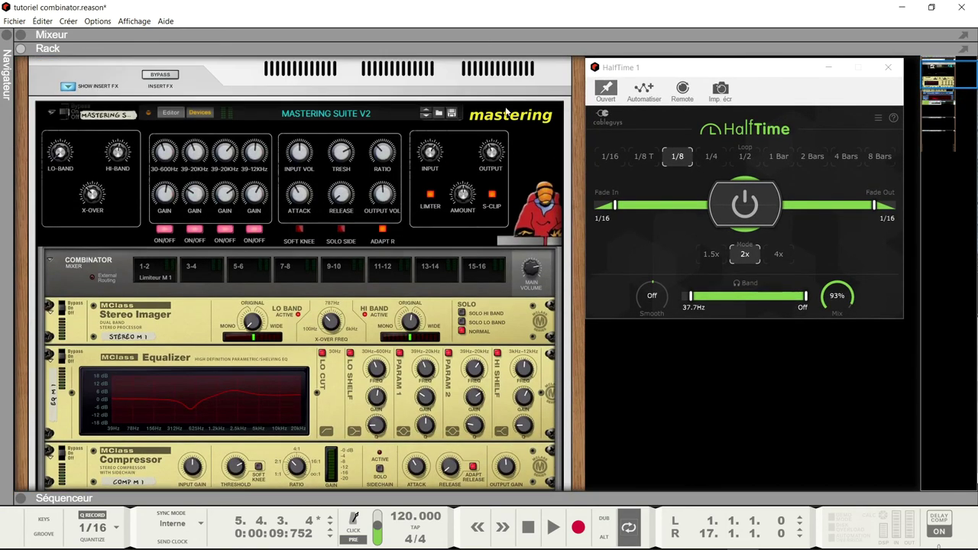
{"action": "left_click", "coordinate": [204, 115]}
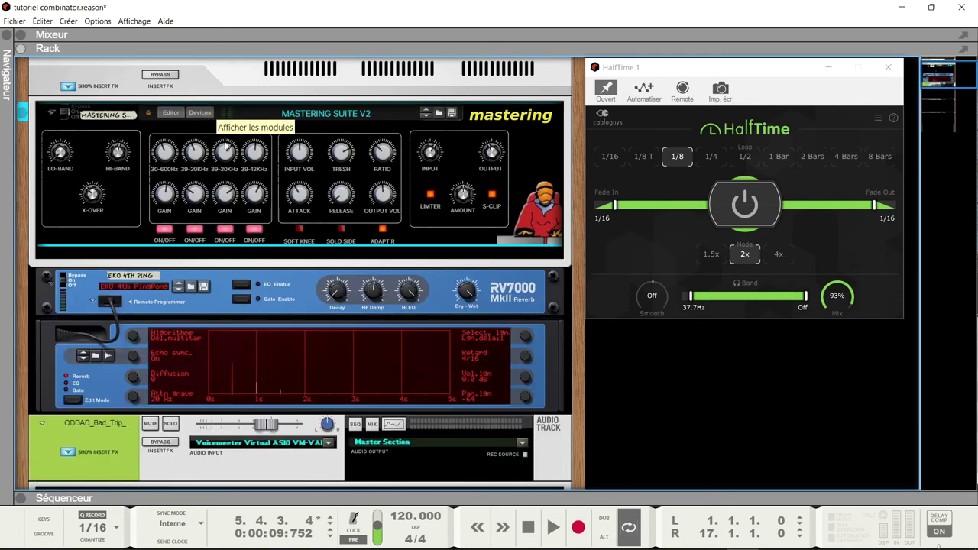
{"action": "scroll", "coordinate": [191, 193], "scroll_direction": "down", "scroll_amount": 5}
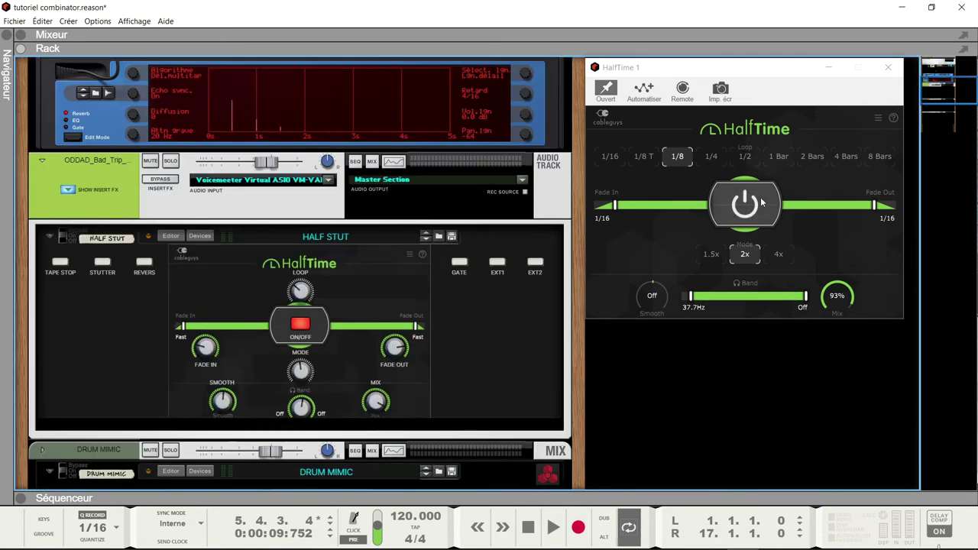
Show the sequencer below the rack and record automation on the HALF STUT track, starting from bar 1.
{"action": "left_click", "coordinate": [21, 500]}
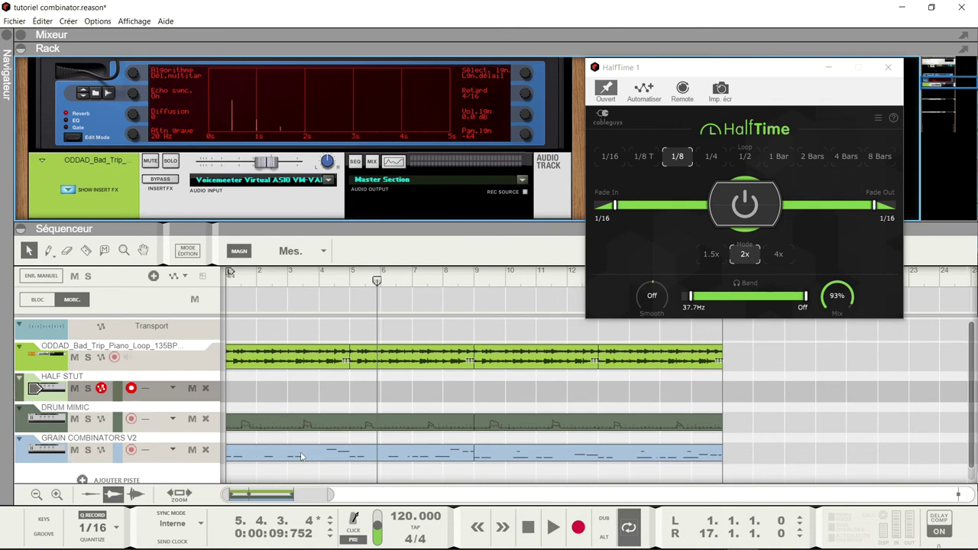
{"action": "key", "text": "space"}
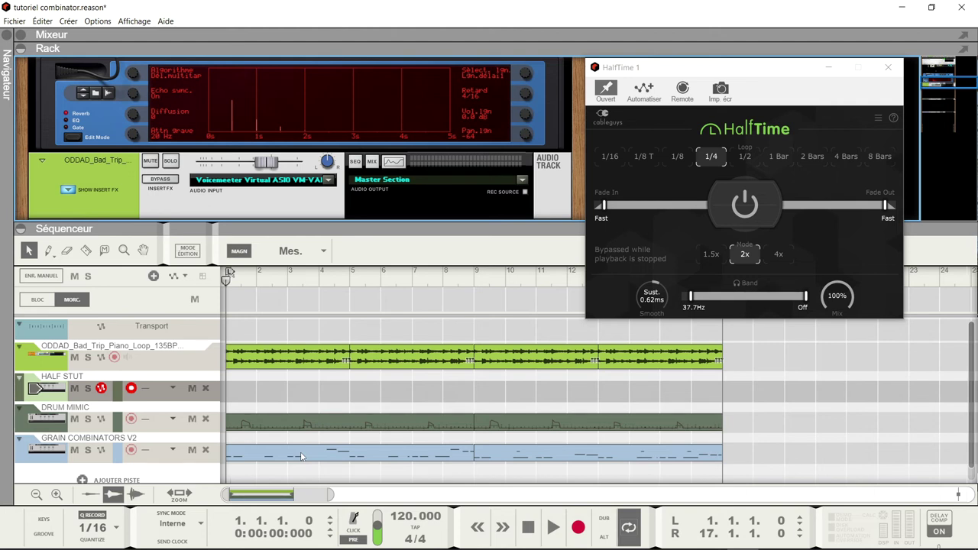
{"action": "key", "text": "ctrl+Return"}
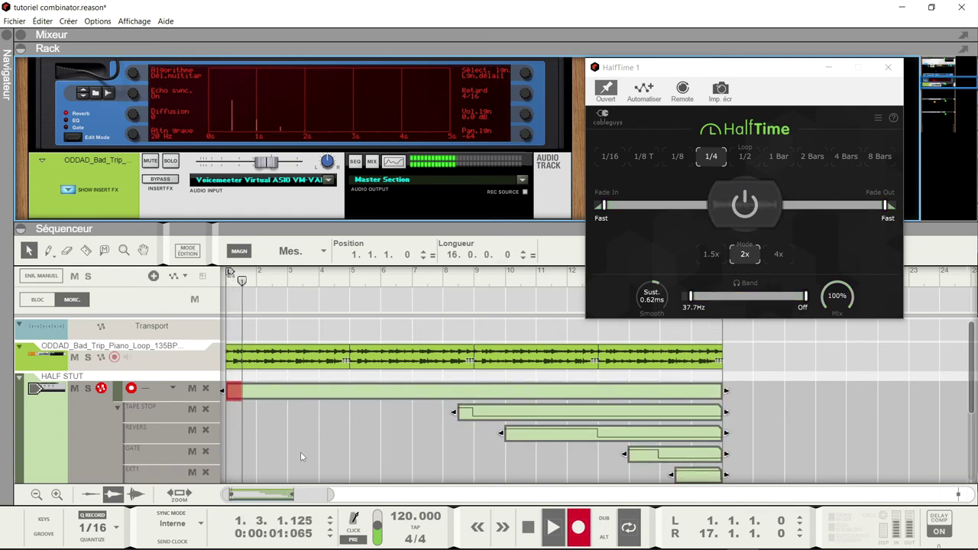
{"action": "key", "text": "space"}
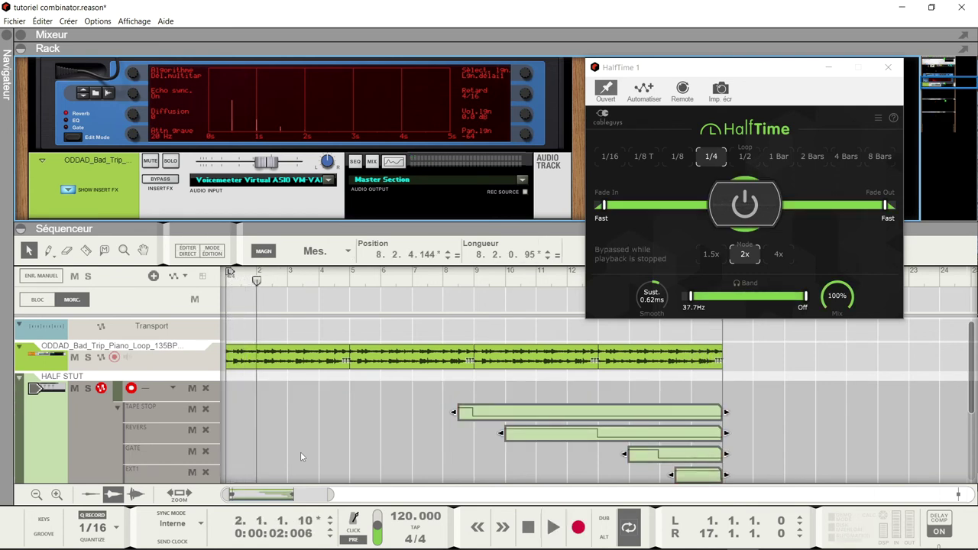
Play the arrangement through and check the HALF STUT automation lanes for TAPE STOP, REVERS, GATE, EXT1 and ON/OFF.
{"action": "scroll", "coordinate": [300, 458], "scroll_direction": "down", "scroll_amount": 2}
{"action": "key", "text": "space"}
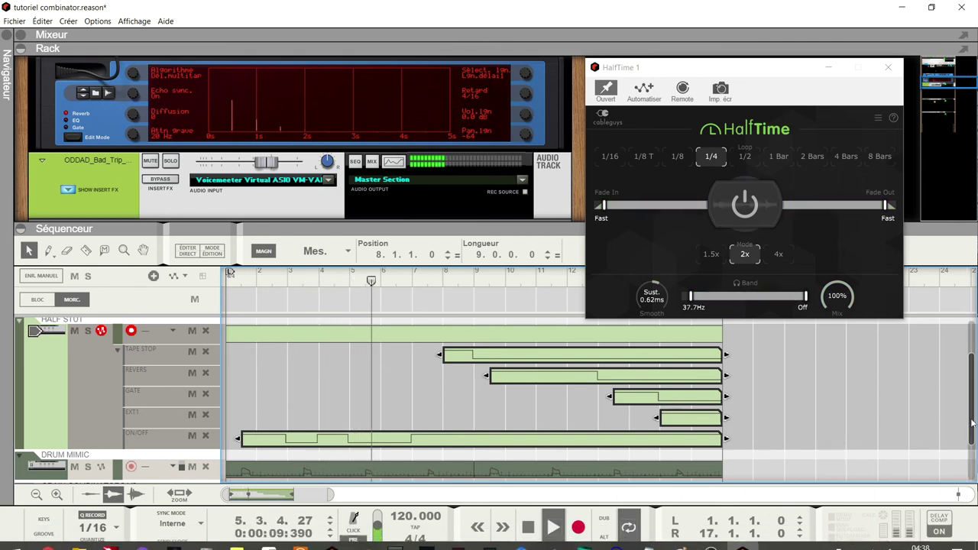
{"action": "left_click_drag", "start_coordinate": [973, 433], "coordinate": [973, 416]}
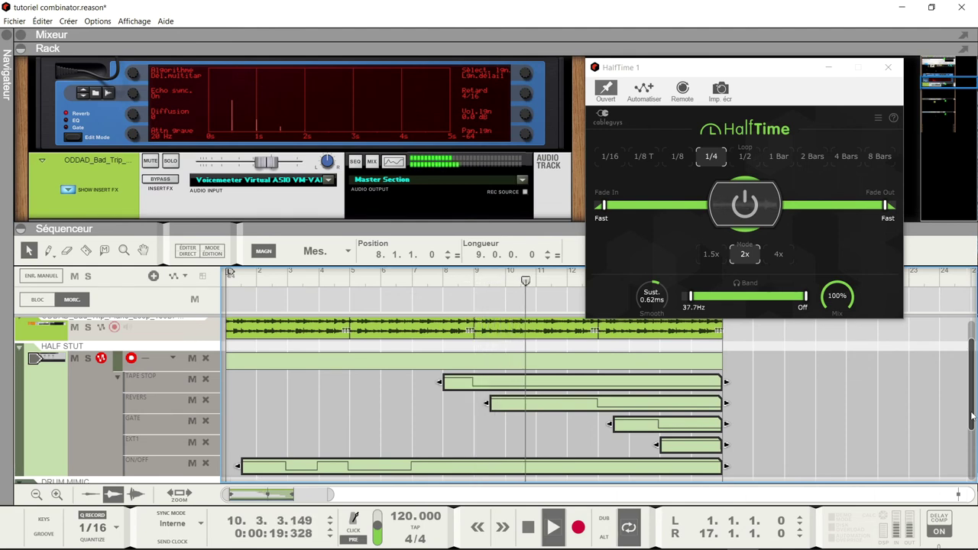
{"action": "left_click_drag", "start_coordinate": [972, 415], "coordinate": [970, 397]}
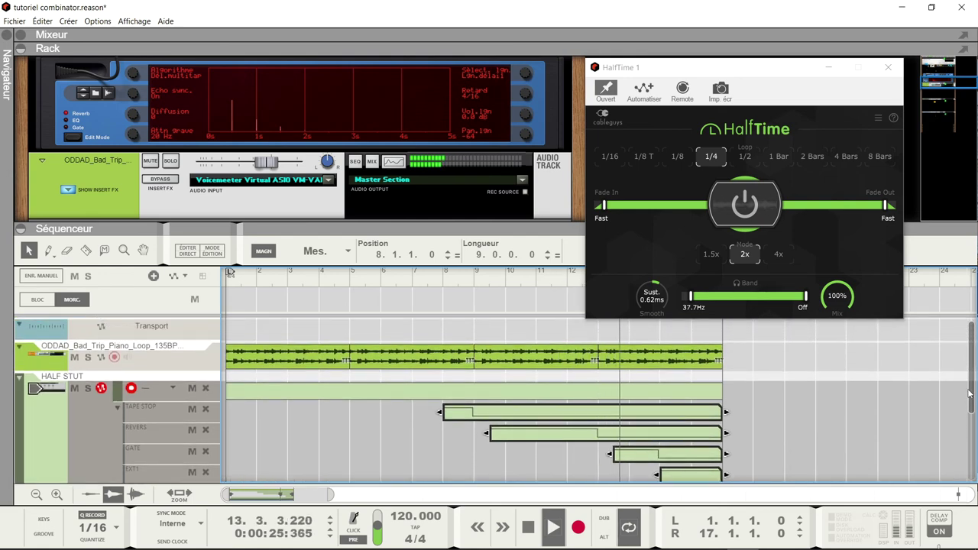
{"action": "left_click_drag", "start_coordinate": [970, 394], "coordinate": [974, 421]}
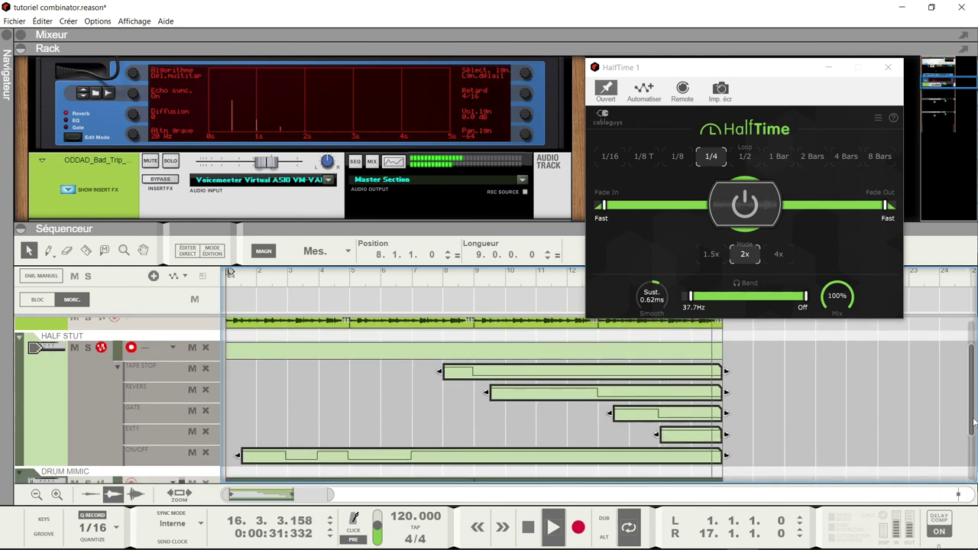
{"action": "key", "text": "space"}
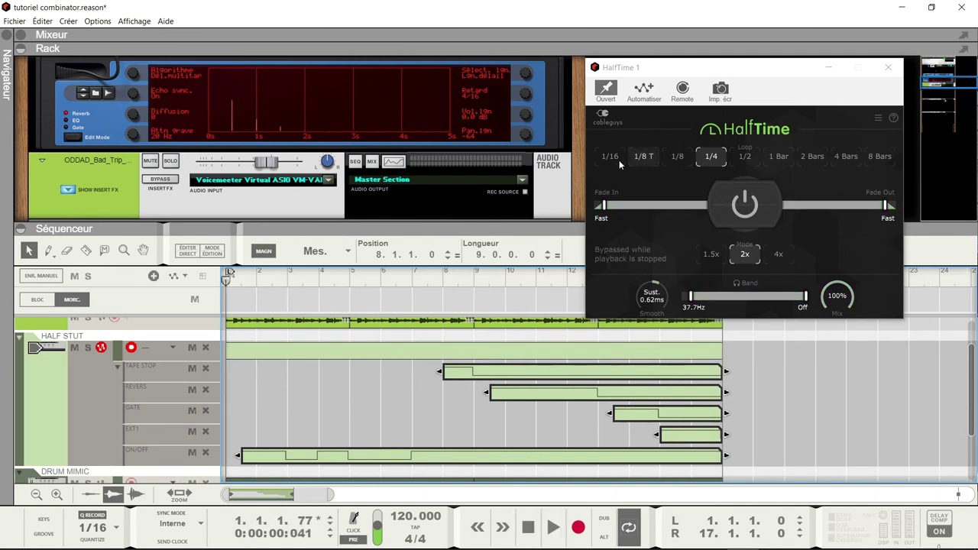
Enlarge the rack area around the HALF STUT front panel and close the HalfTime 1 window.
{"action": "left_click_drag", "start_coordinate": [938, 84], "coordinate": [935, 76]}
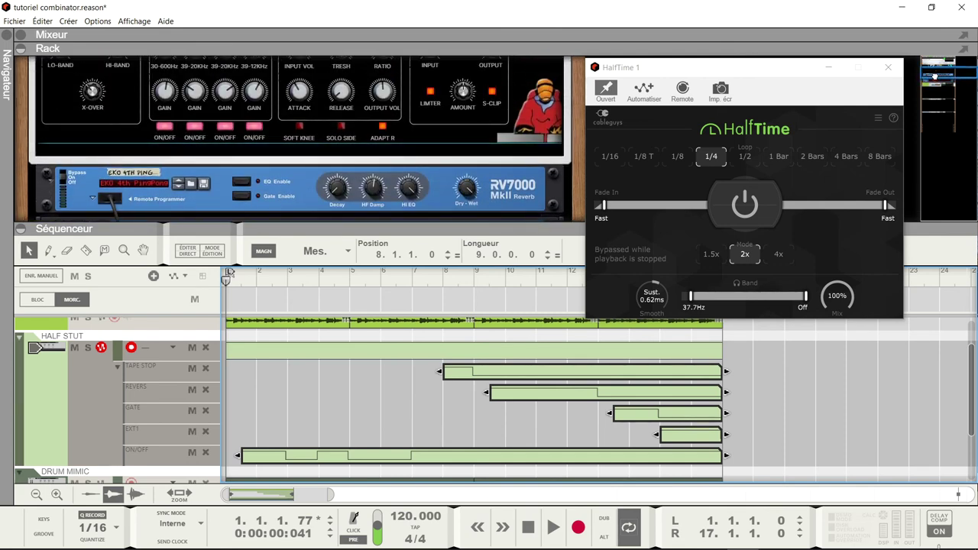
{"action": "left_click_drag", "start_coordinate": [934, 77], "coordinate": [933, 97]}
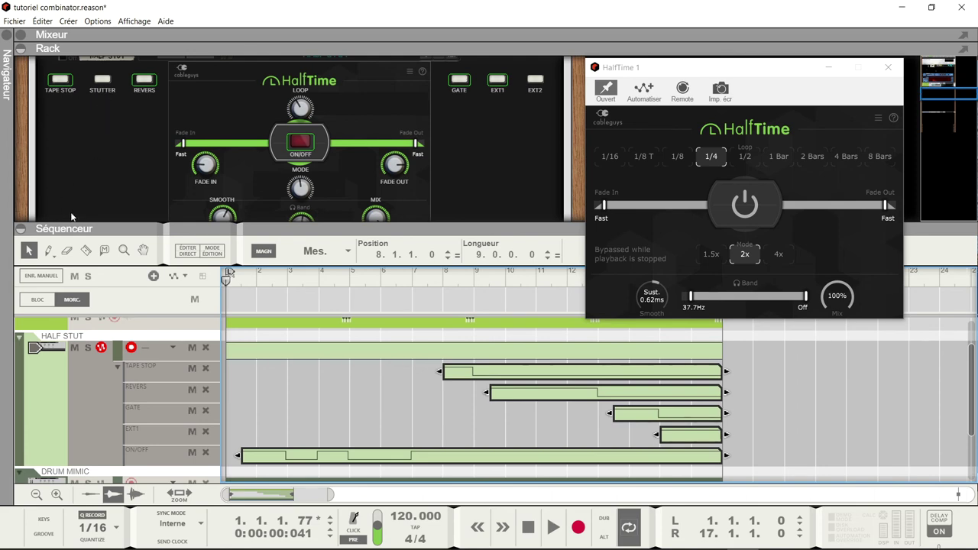
{"action": "left_click_drag", "start_coordinate": [75, 225], "coordinate": [75, 284]}
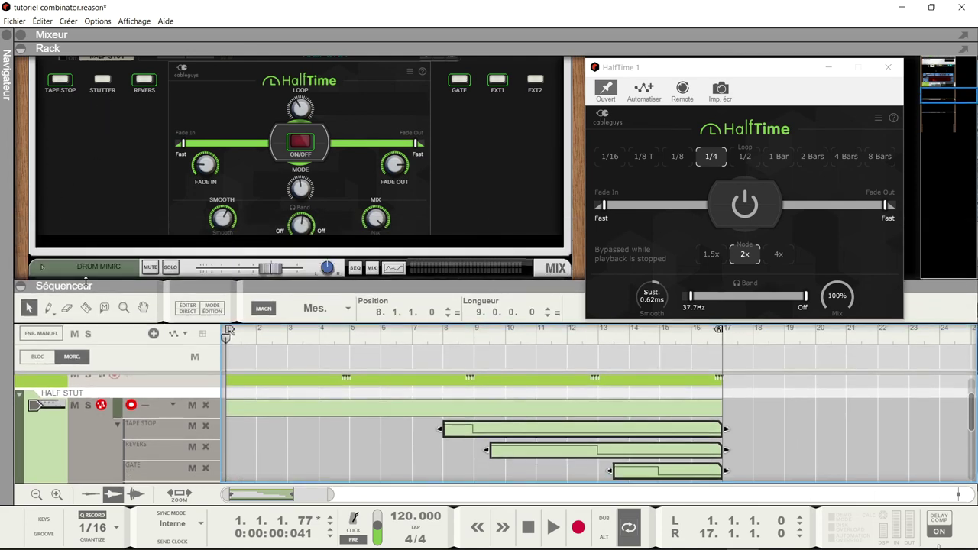
{"action": "left_click", "coordinate": [889, 67]}
Play the arrangement and watch how the automation drives HALF STUT's ON/OFF and TAPE STOP buttons.
{"action": "key", "text": "space"}
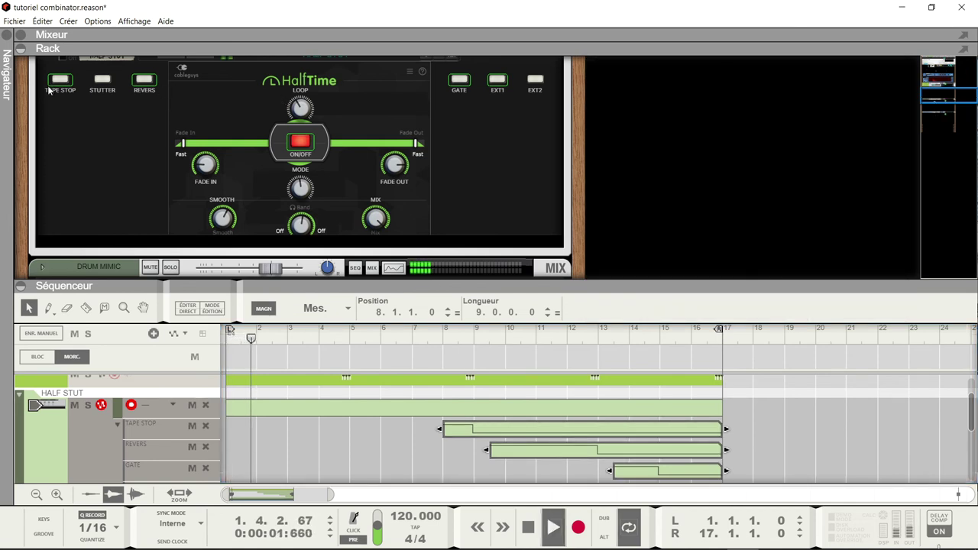
{"action": "left_click", "coordinate": [303, 145]}
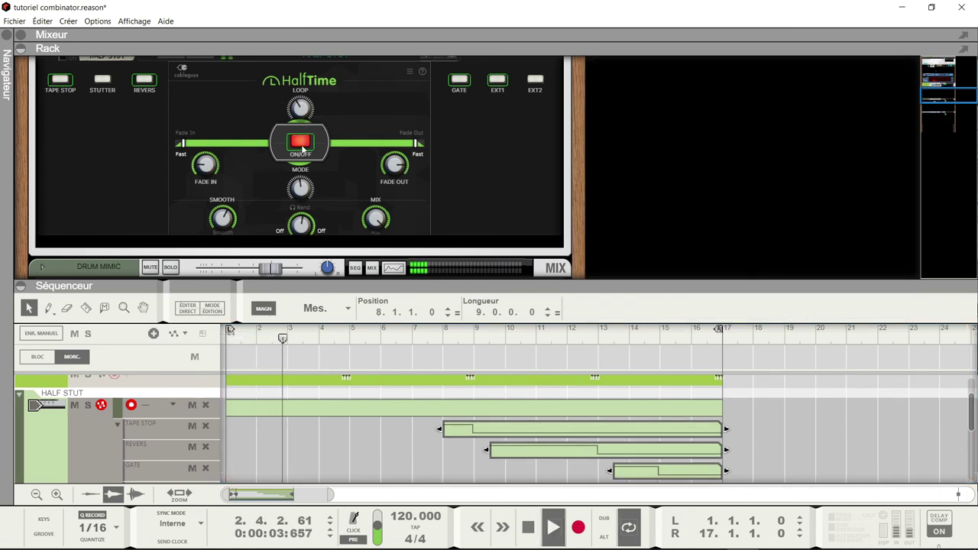
{"action": "left_click", "coordinate": [305, 151]}
{"action": "left_click", "coordinate": [306, 151]}
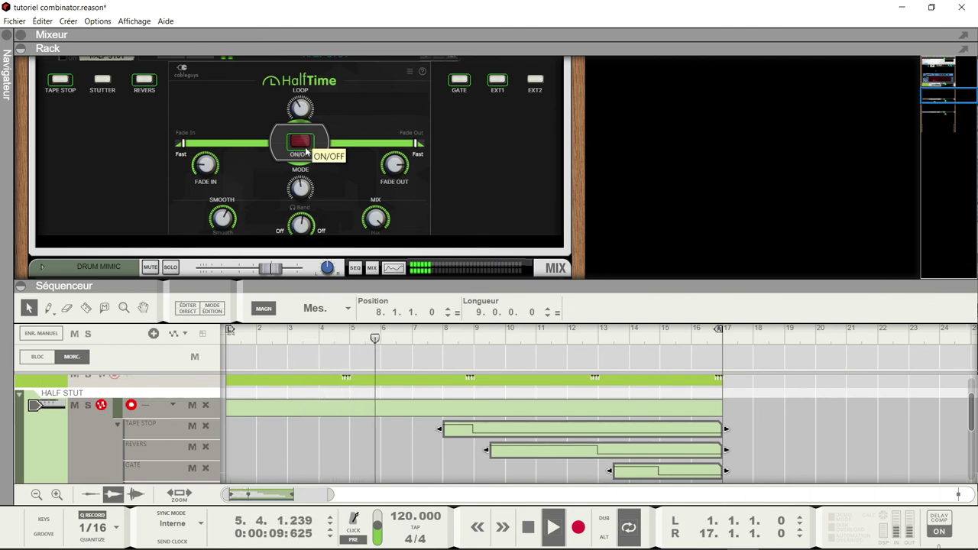
{"action": "left_click", "coordinate": [64, 84]}
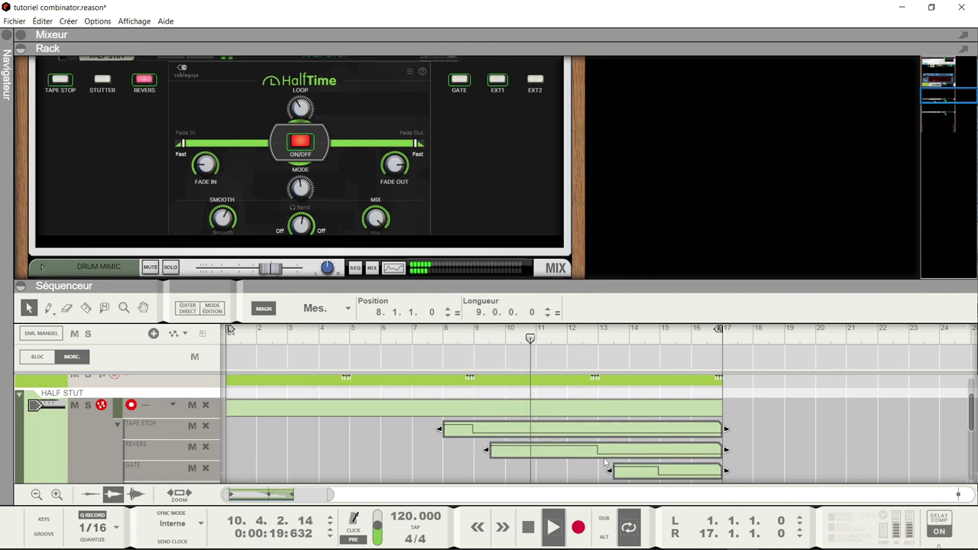
During playback, raise DRUM MIMIC's VOL1 fader slightly and lower its LPF filter.
{"action": "left_click_drag", "start_coordinate": [961, 100], "coordinate": [965, 113]}
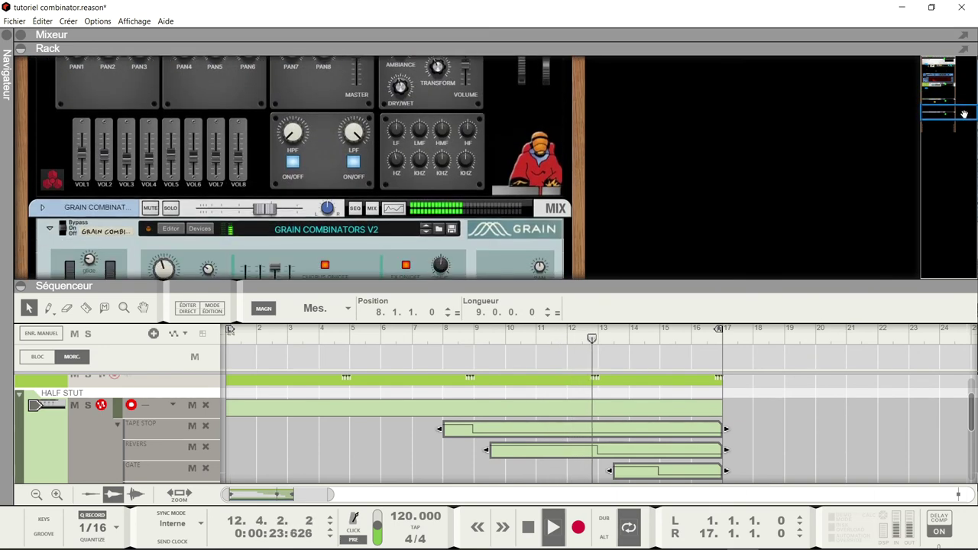
{"action": "left_click", "coordinate": [81, 159]}
{"action": "left_click_drag", "start_coordinate": [81, 159], "coordinate": [81, 153]}
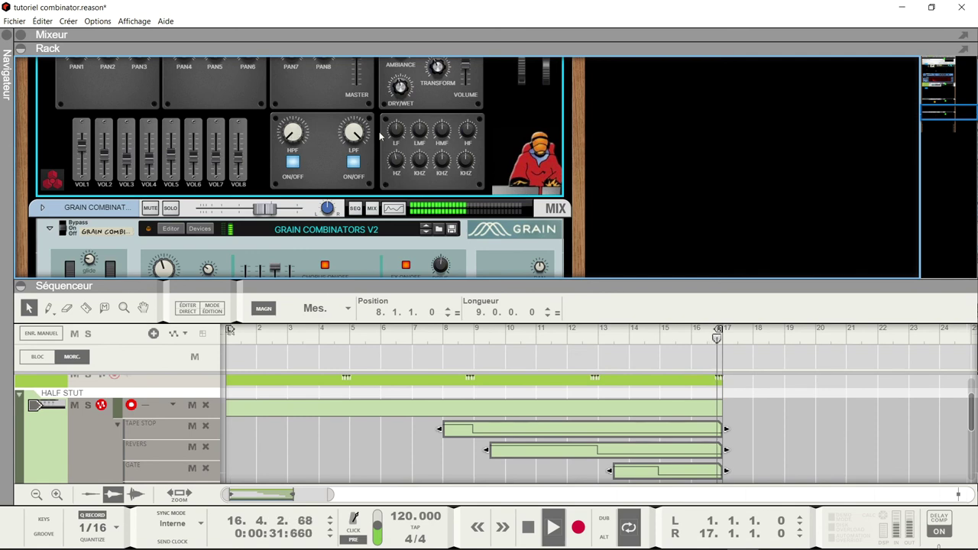
{"action": "scroll", "coordinate": [354, 134], "scroll_direction": "down", "scroll_amount": 4}
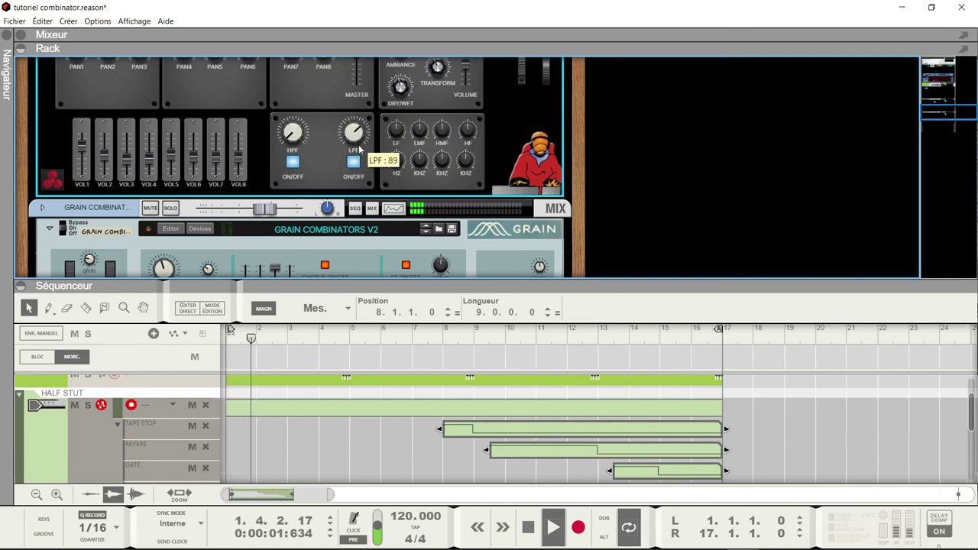
{"action": "scroll", "coordinate": [359, 144], "scroll_direction": "up", "scroll_amount": 3}
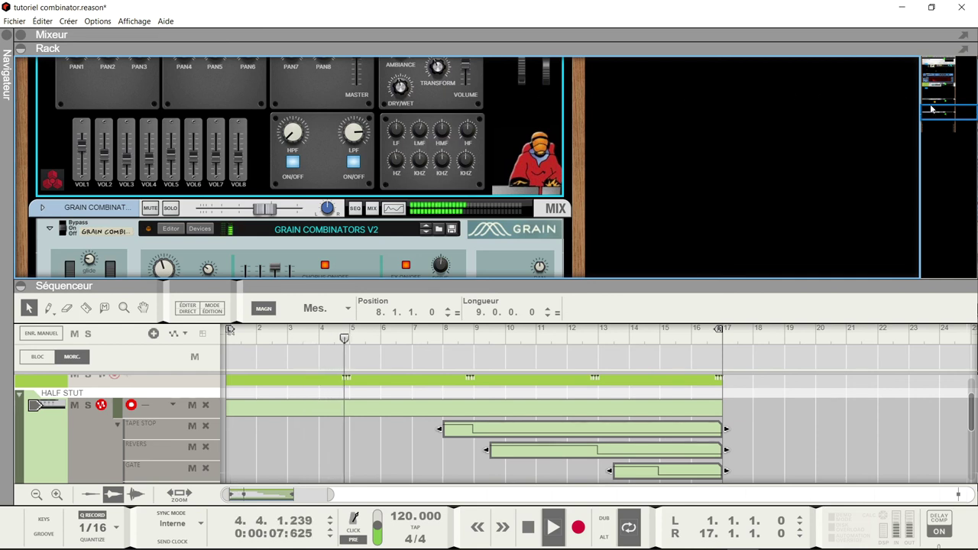
{"action": "left_click_drag", "start_coordinate": [934, 111], "coordinate": [934, 106]}
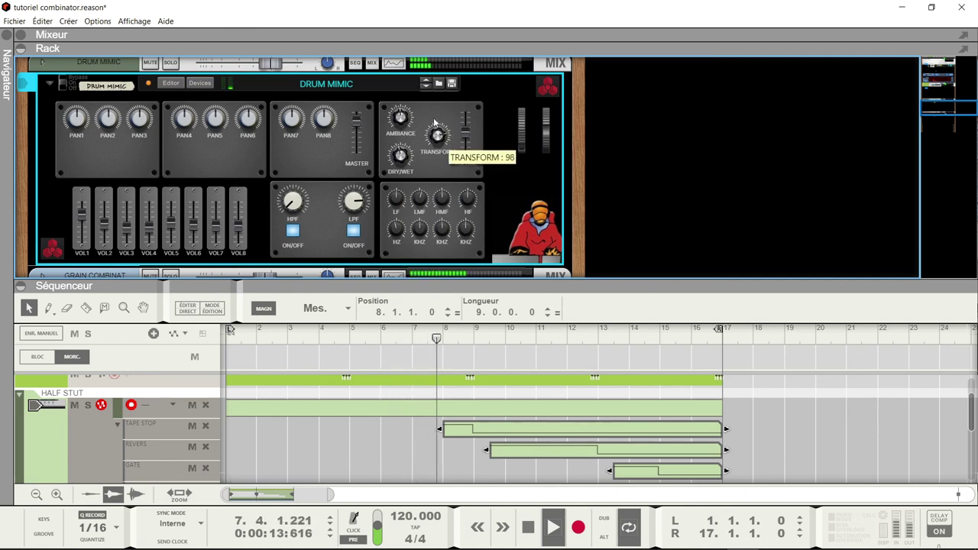
{"action": "mouse_move", "coordinate": [404, 157]}
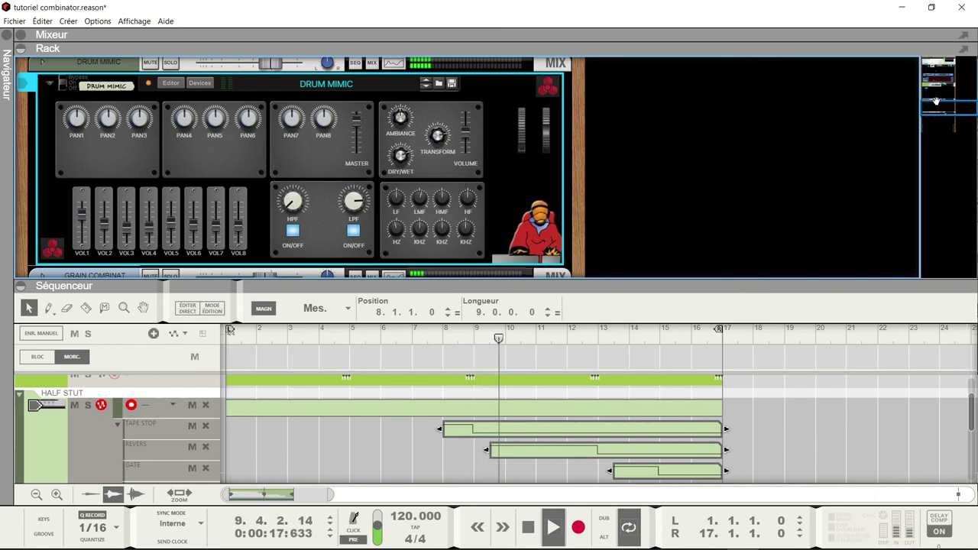
Switch off FX ON/OFF on the GRAIN COMBINATORS V2 combinator during playback.
{"action": "left_click_drag", "start_coordinate": [936, 107], "coordinate": [936, 121]}
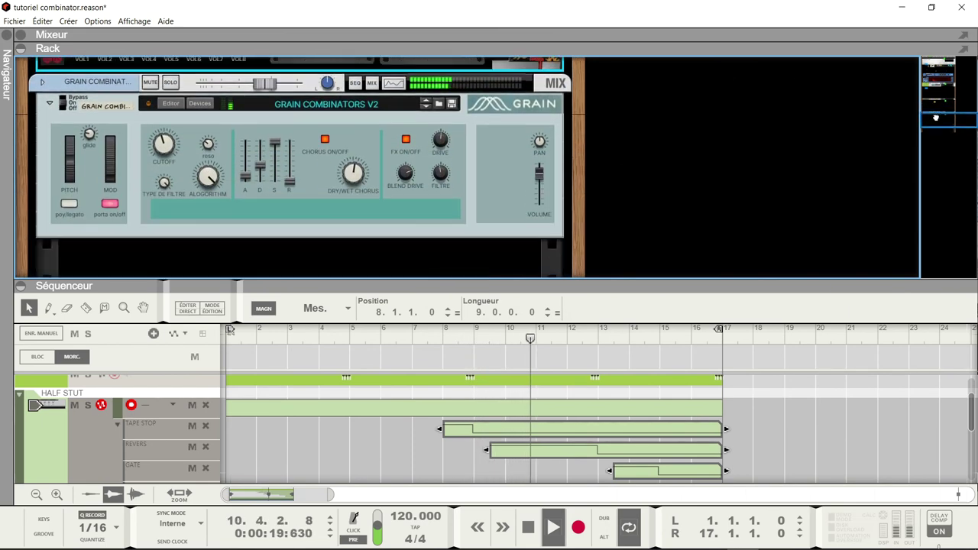
{"action": "left_click", "coordinate": [406, 140]}
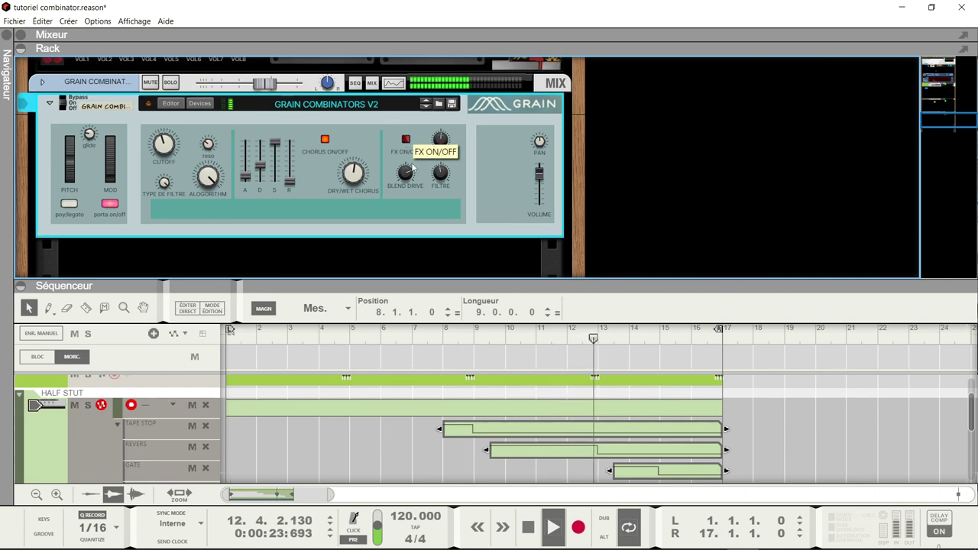
During playback, toggle CHORUS ON/OFF off and on again on GRAIN COMBINATORS V2 and raise DRY/WET CHORUS to 127.
{"action": "left_click", "coordinate": [325, 139]}
{"action": "left_click", "coordinate": [325, 140]}
{"action": "left_click_drag", "start_coordinate": [356, 181], "coordinate": [351, 167]}
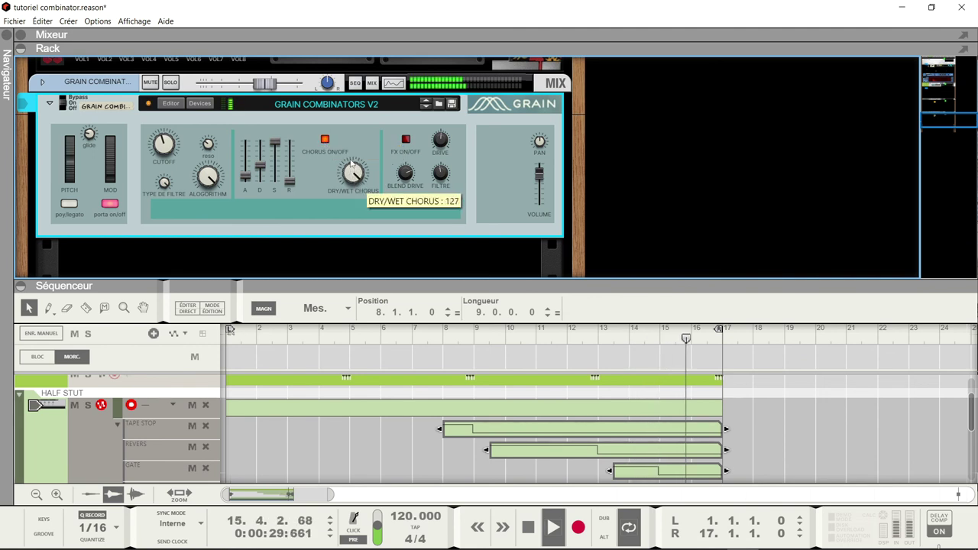
Switch FX ON/OFF back on and the chorus off, raising DRIVE and slightly lowering BLEND DRIVE on GRAIN COMBINATORS V2.
{"action": "left_click", "coordinate": [405, 140]}
{"action": "left_click_drag", "start_coordinate": [442, 148], "coordinate": [436, 129]}
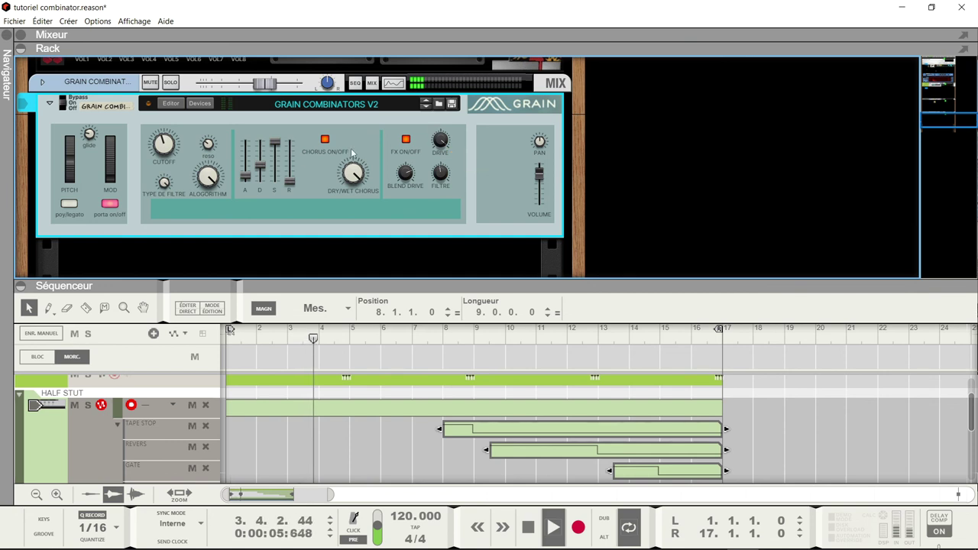
{"action": "left_click", "coordinate": [325, 139]}
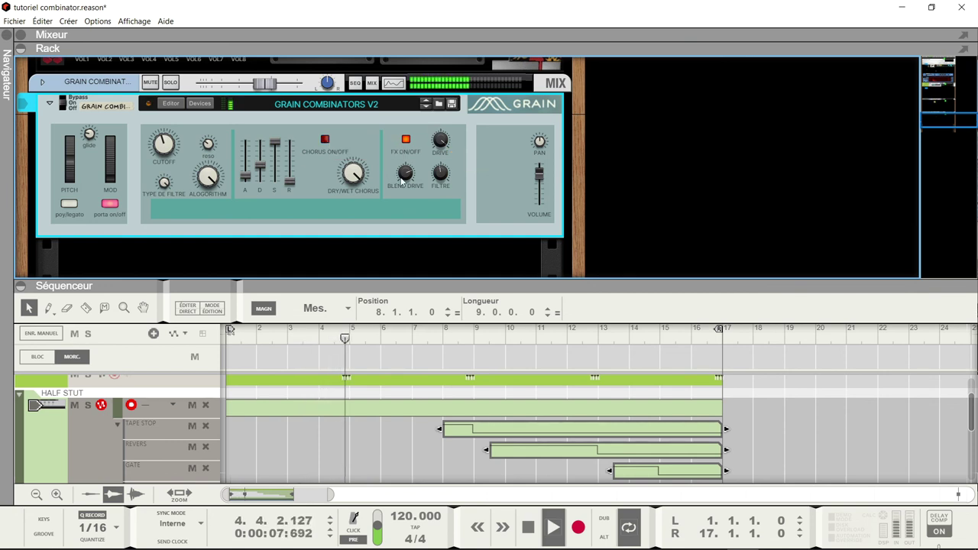
{"action": "mouse_move", "coordinate": [406, 179]}
{"action": "mouse_move", "coordinate": [402, 179]}
{"action": "left_mouse_down"}
{"action": "mouse_move", "coordinate": [404, 195]}
{"action": "mouse_move", "coordinate": [403, 186]}
{"action": "left_mouse_up"}
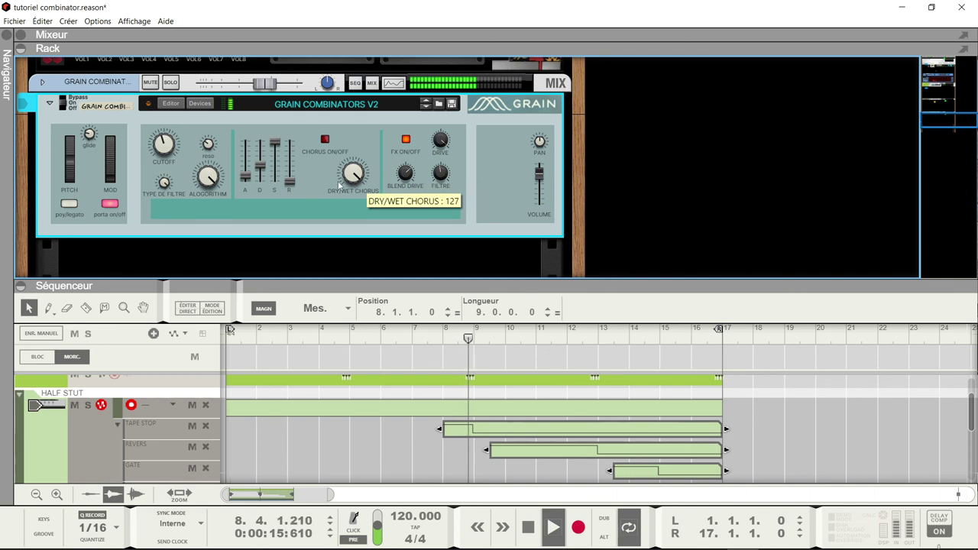
Switch the chorus back on with a lower DRY/WET CHORUS amount, and set the GRAIN combinator's PAN to 68.
{"action": "left_click", "coordinate": [325, 140]}
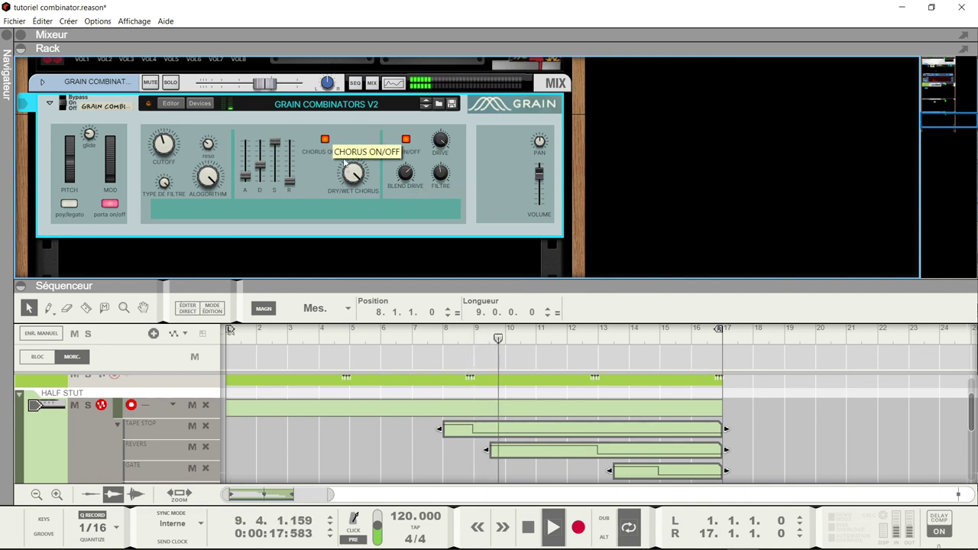
{"action": "left_click_drag", "start_coordinate": [352, 175], "coordinate": [356, 186]}
{"action": "mouse_move", "coordinate": [538, 176]}
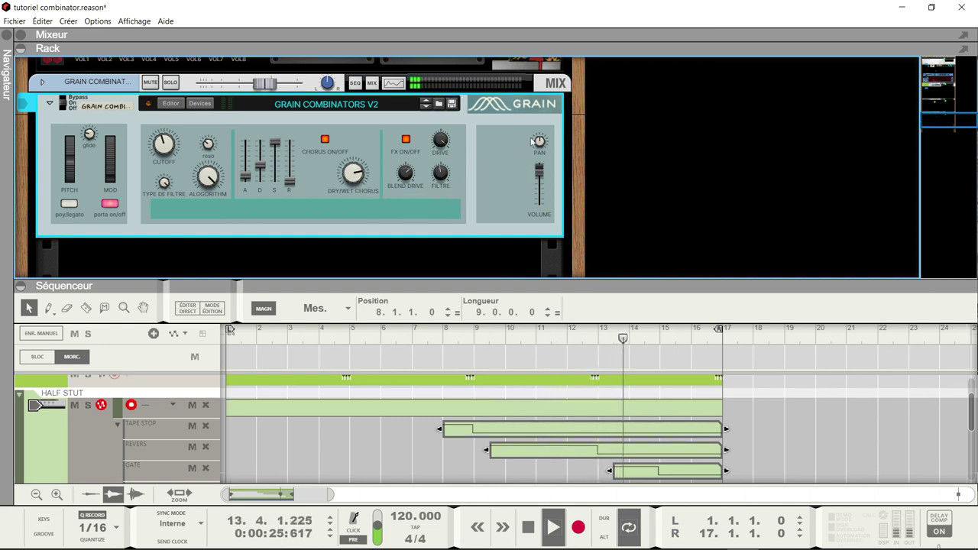
{"action": "left_click_drag", "start_coordinate": [538, 171], "coordinate": [538, 143]}
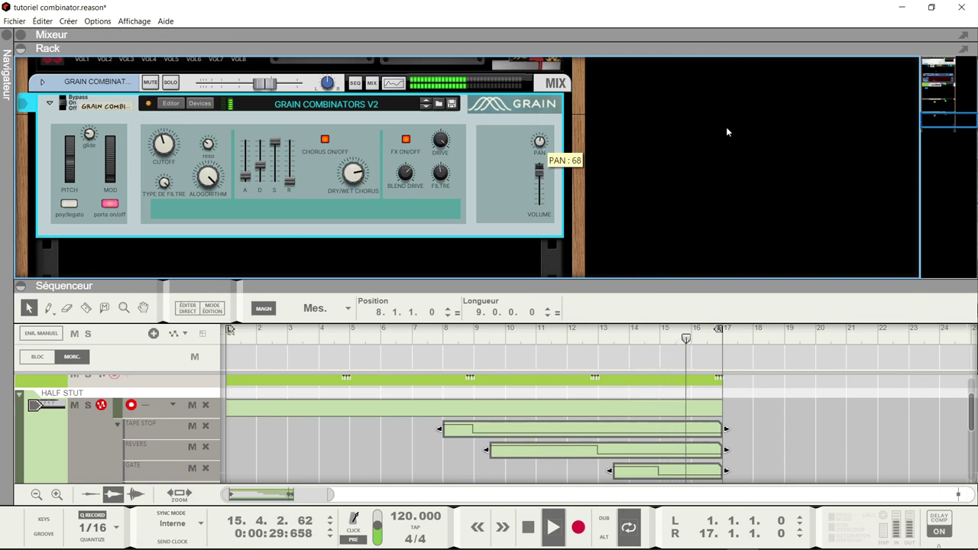
Vary the GAIN of the 30-600Hz band on the MASTERING SUITE V2 combinator during playback.
{"action": "left_click_drag", "start_coordinate": [957, 120], "coordinate": [946, 70]}
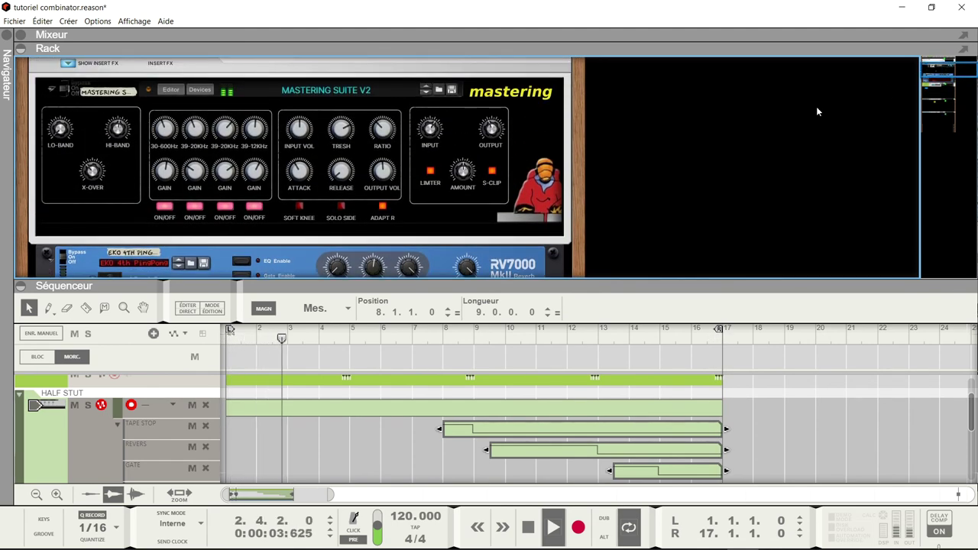
{"action": "left_click", "coordinate": [165, 169]}
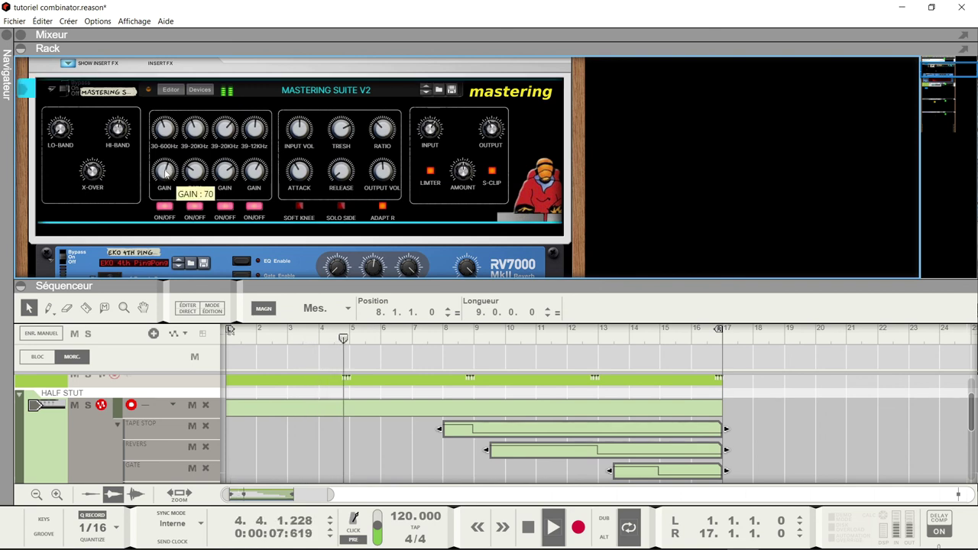
{"action": "scroll", "coordinate": [165, 170], "scroll_direction": "down", "scroll_amount": 5}
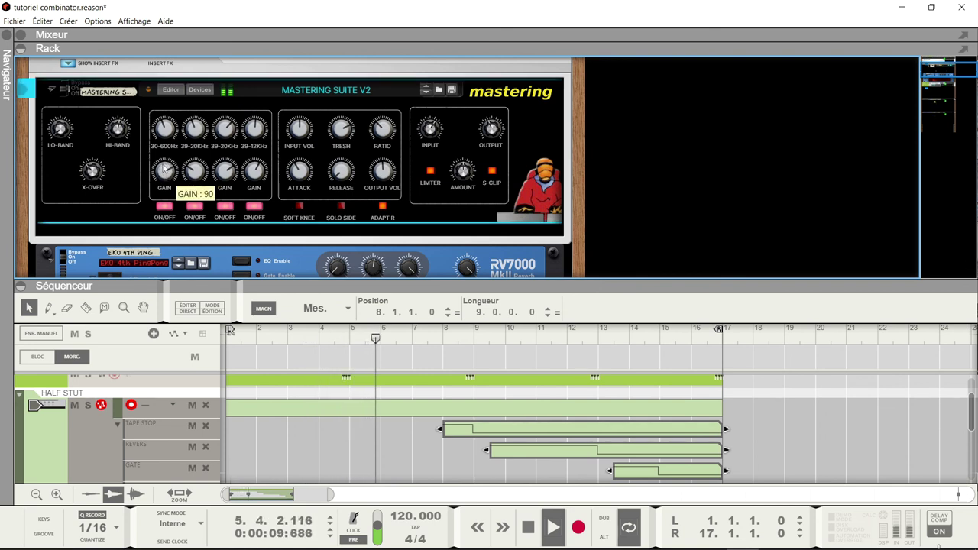
{"action": "scroll", "coordinate": [165, 170], "scroll_direction": "down", "scroll_amount": 1}
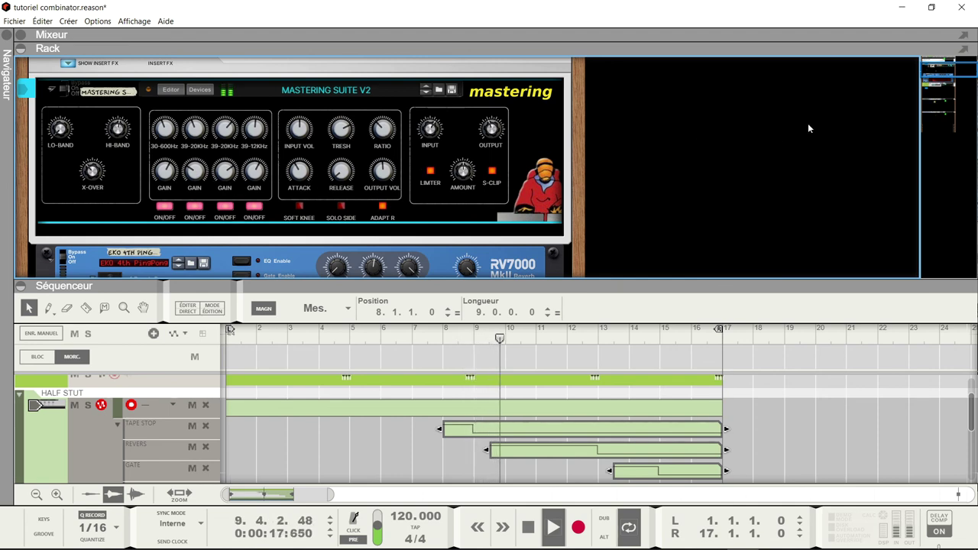
Stop playback at the HALF STUT combinator and collapse the sequencer to enlarge the rack.
{"action": "left_click_drag", "start_coordinate": [948, 64], "coordinate": [937, 90]}
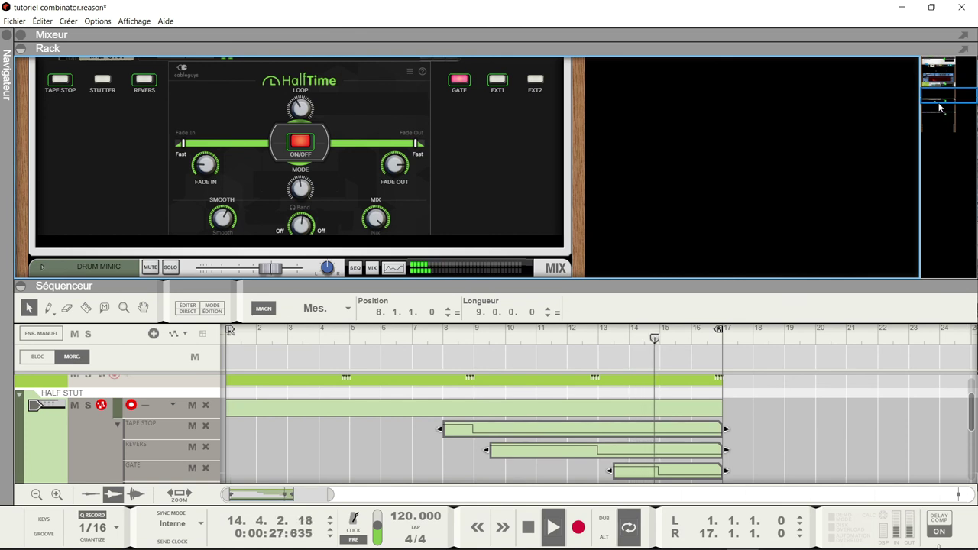
{"action": "key", "text": "space"}
{"action": "left_click_drag", "start_coordinate": [941, 94], "coordinate": [940, 90]}
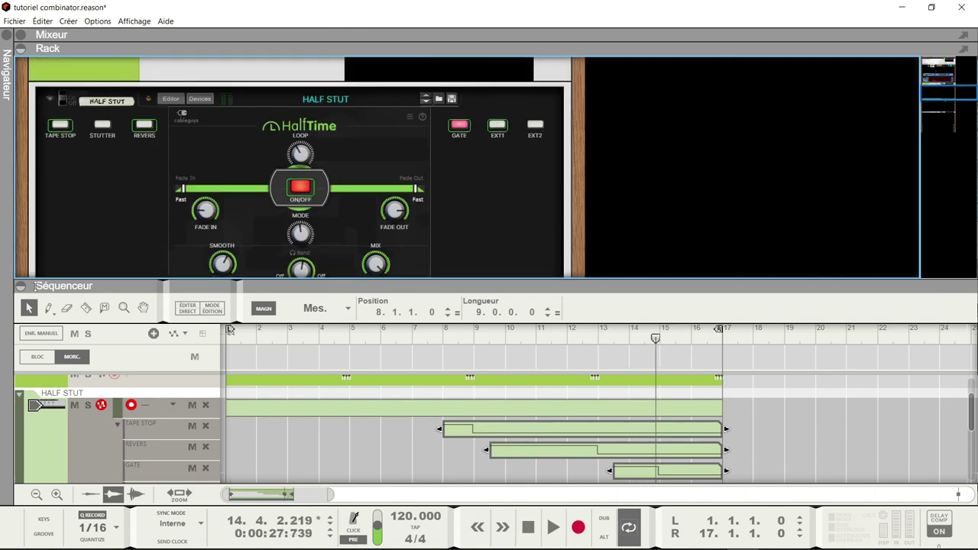
{"action": "left_click", "coordinate": [20, 286]}
Show the devices inside the HALF STUT combinator and unfold its HalfTime 1 effect.
{"action": "left_click", "coordinate": [199, 99]}
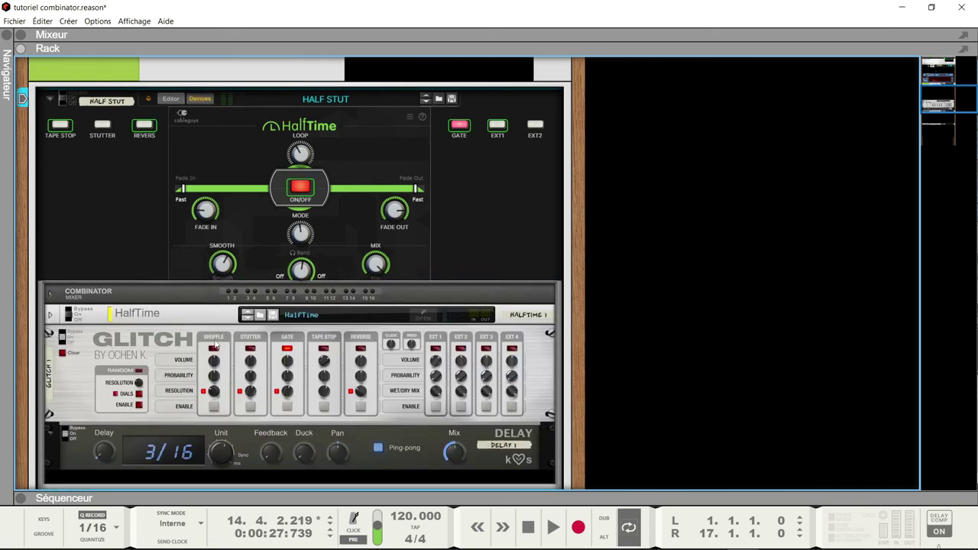
{"action": "left_click", "coordinate": [49, 314]}
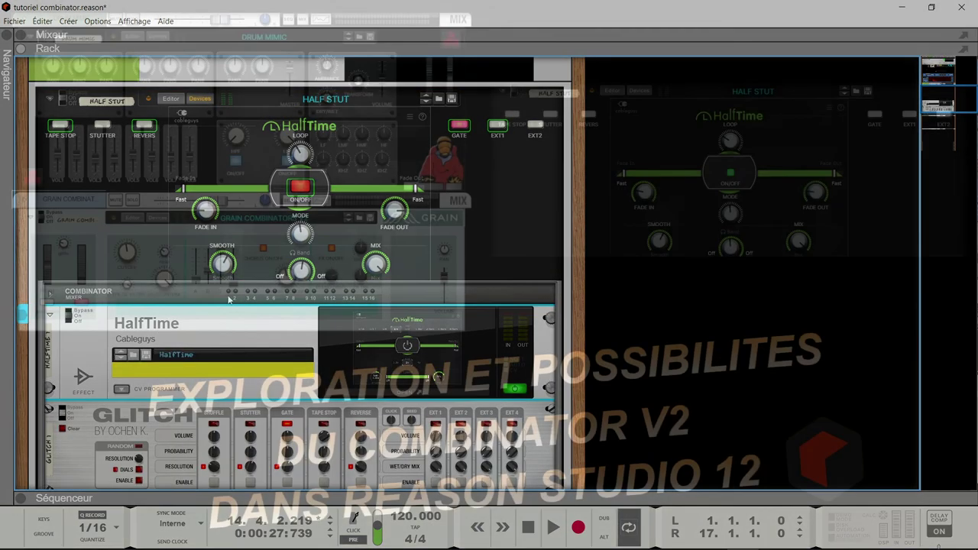